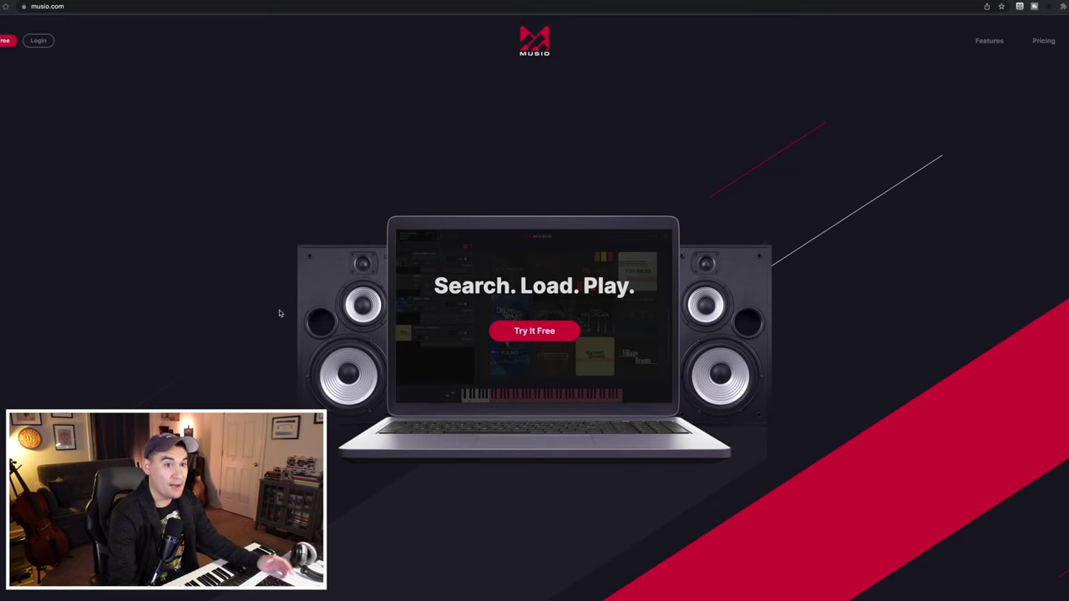
Step: Scroll the musio.com home page and open See Pricing to view the $19.99 and $149.99 plans
{"action": "scroll", "coordinate": [280, 313], "scroll_direction": "down", "scroll_amount": 3}
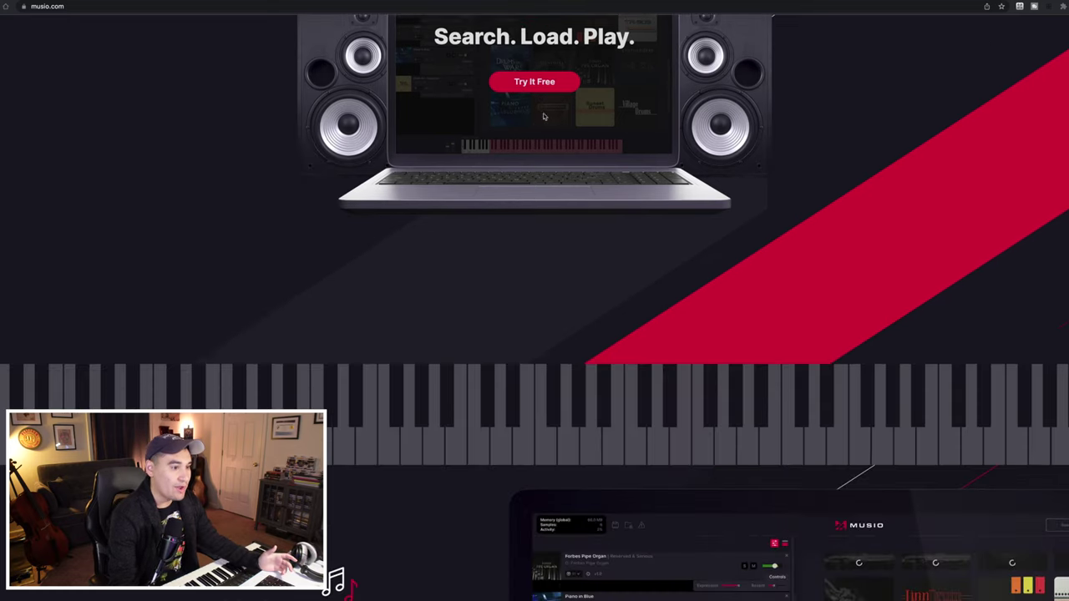
{"action": "scroll", "coordinate": [510, 314], "scroll_direction": "down", "scroll_amount": 5}
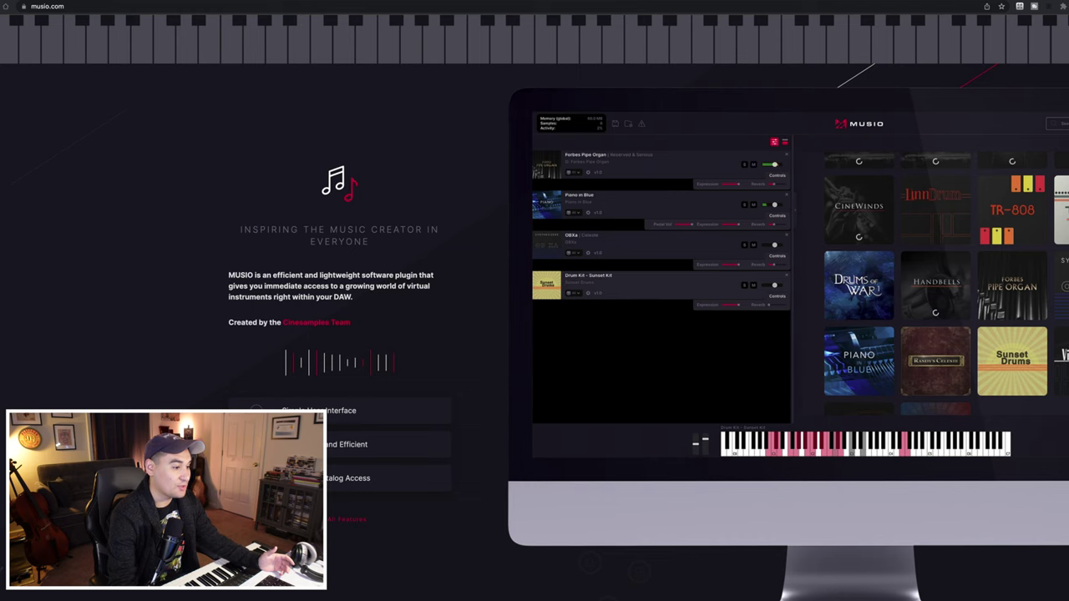
{"action": "scroll", "coordinate": [481, 440], "scroll_direction": "down", "scroll_amount": 7}
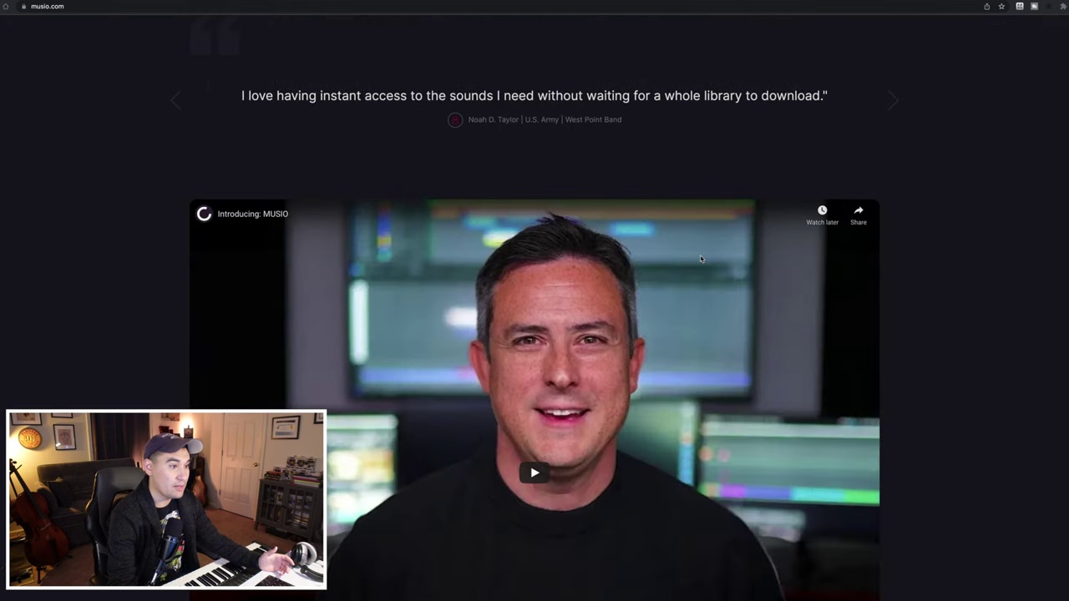
{"action": "scroll", "coordinate": [701, 258], "scroll_direction": "down", "scroll_amount": 2}
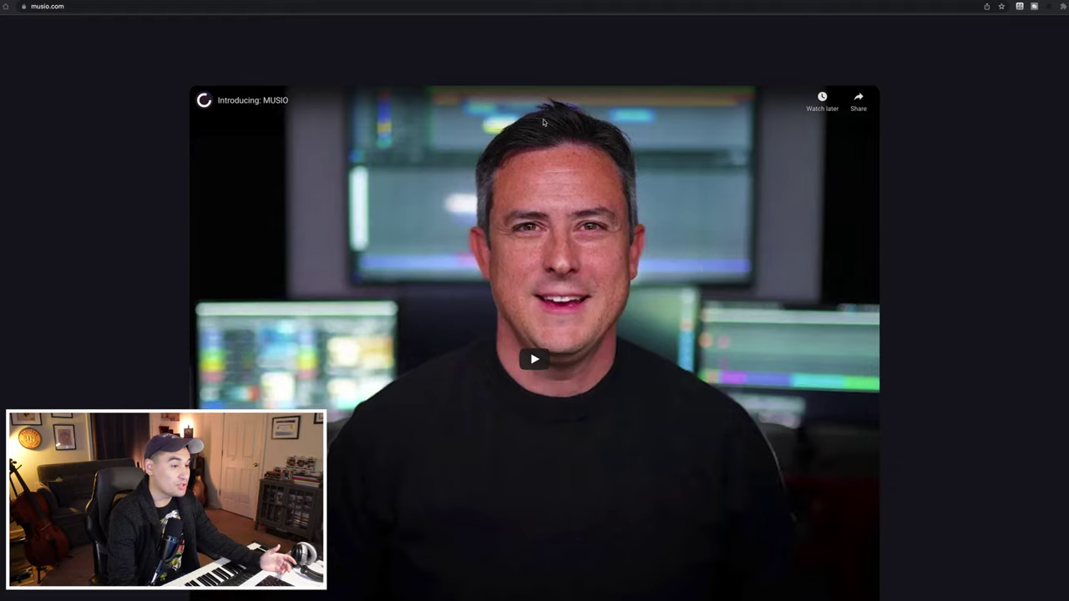
{"action": "scroll", "coordinate": [706, 206], "scroll_direction": "down", "scroll_amount": 7}
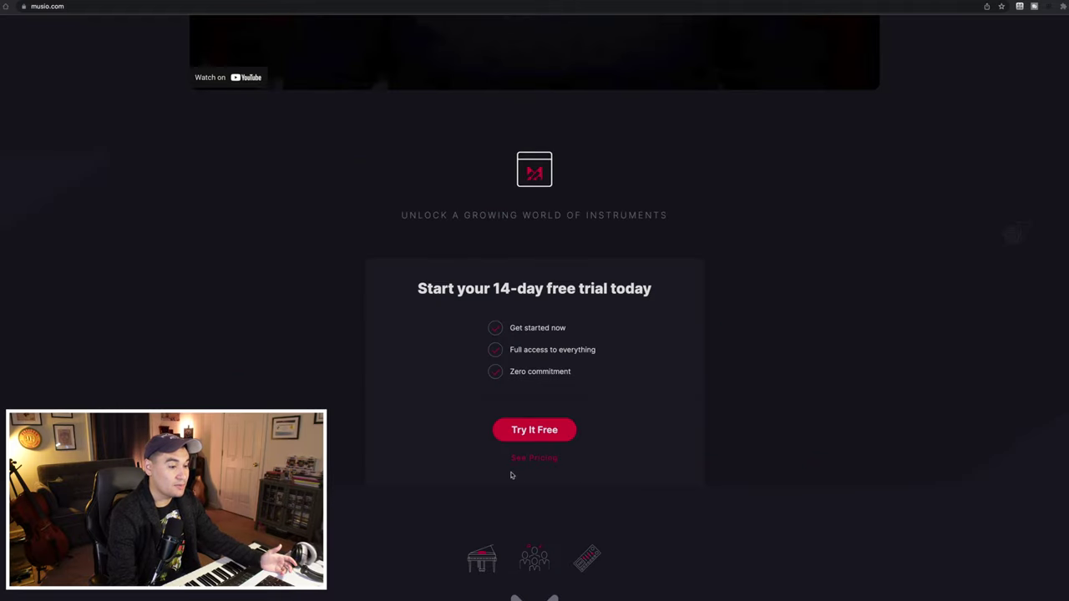
{"action": "left_click", "coordinate": [533, 459]}
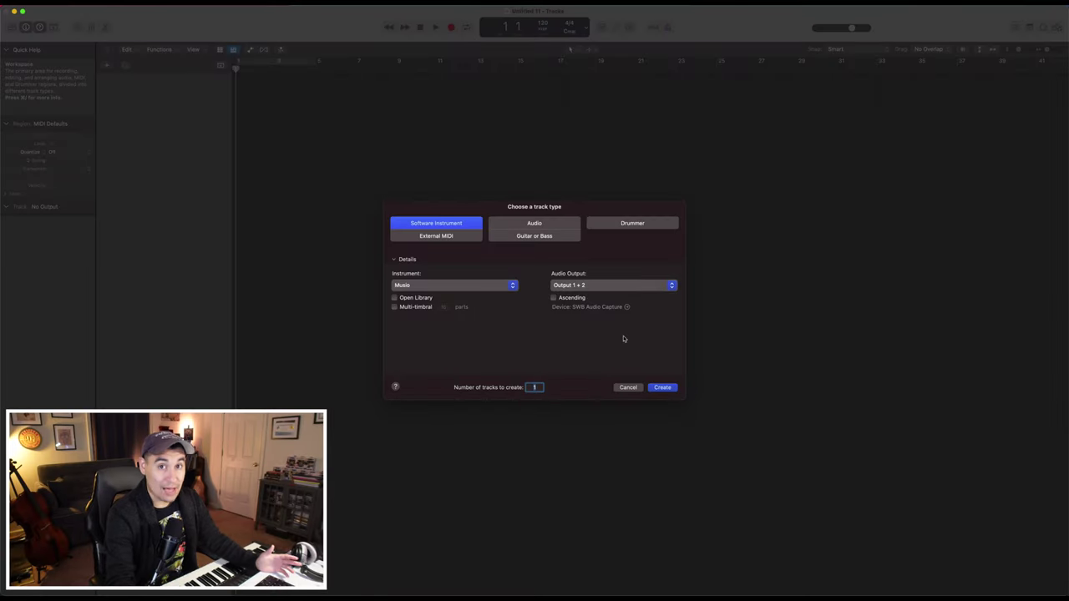
Step: Create 4 Software Instrument tracks with Musio as the instrument
{"action": "left_click", "coordinate": [511, 286]}
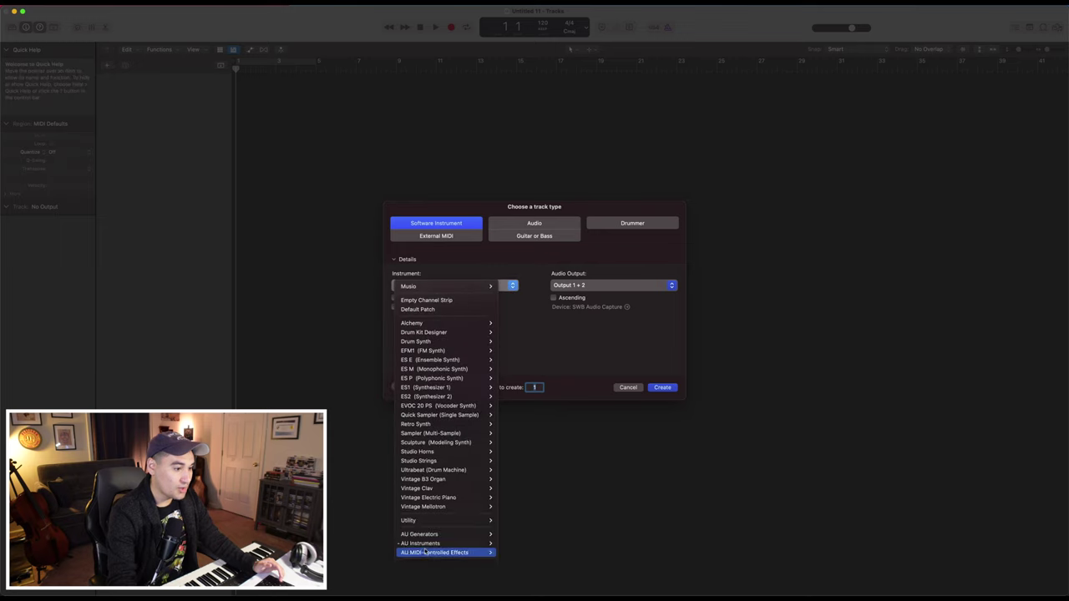
{"action": "mouse_move", "coordinate": [457, 544]}
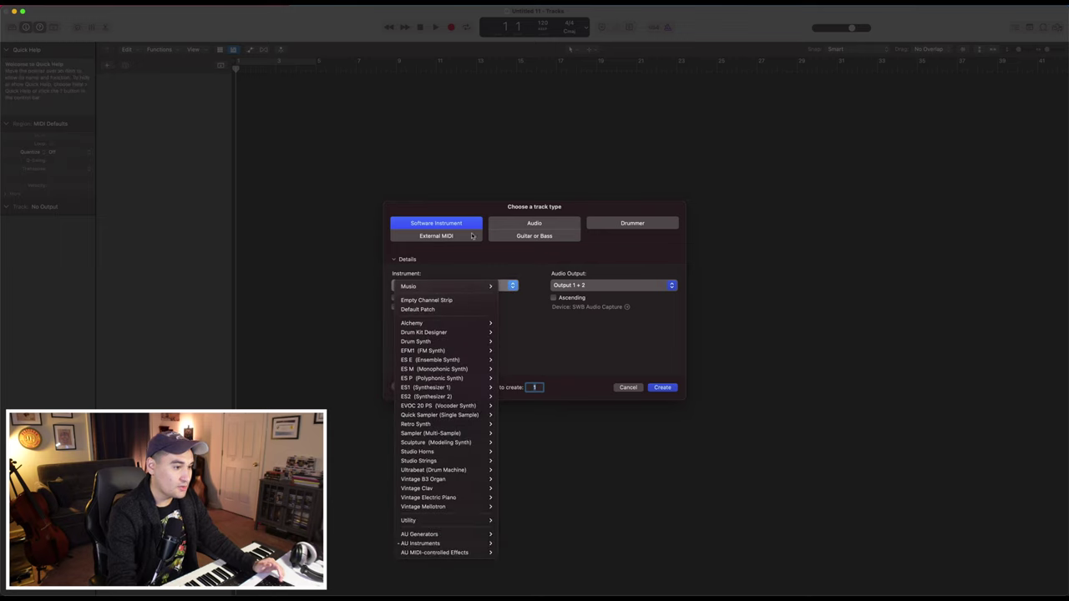
{"action": "left_click", "coordinate": [471, 260]}
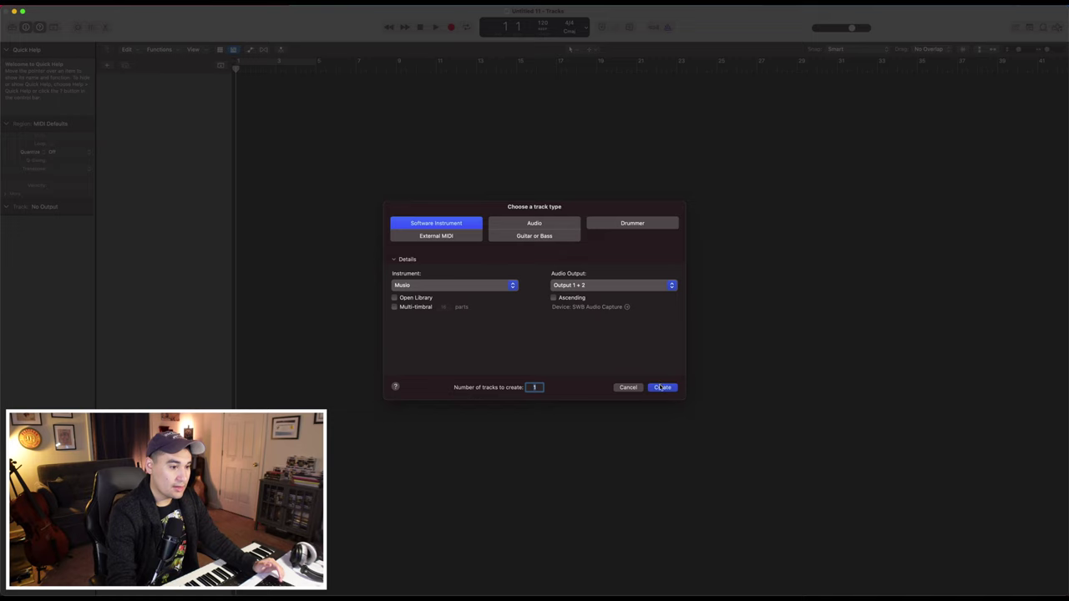
{"action": "type", "text": "4"}
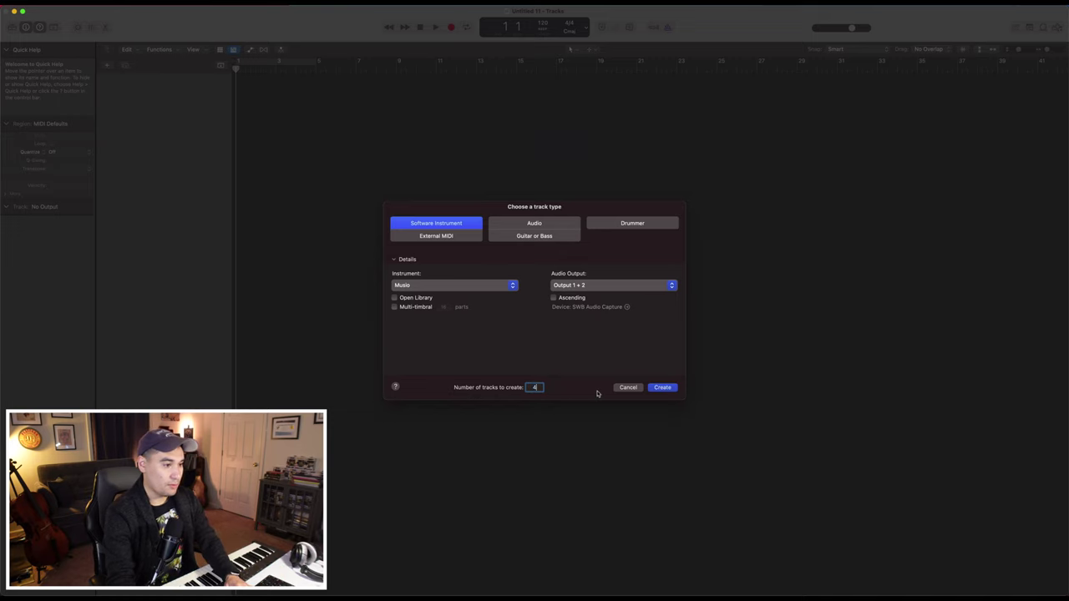
{"action": "key", "text": "Return"}
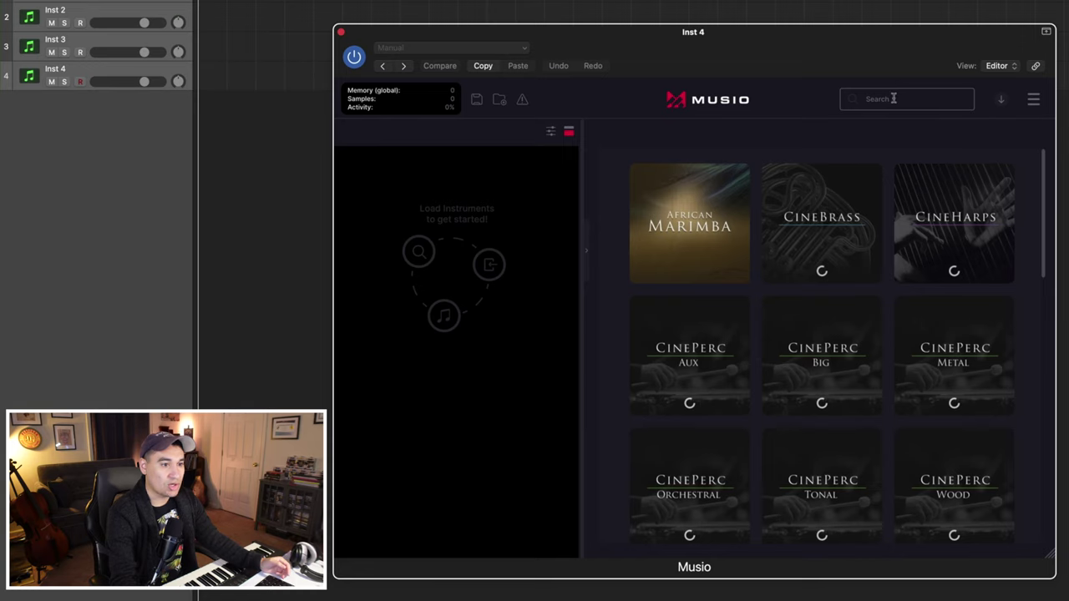
{"action": "left_click", "coordinate": [893, 99]}
{"action": "type", "text": "c"}
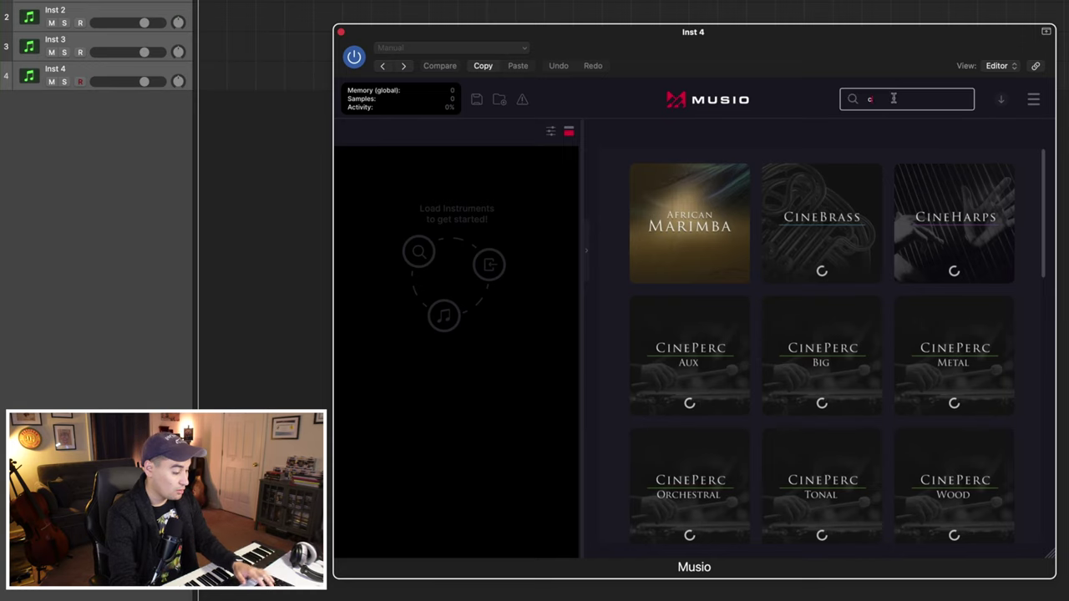
{"action": "type", "text": "ine"}
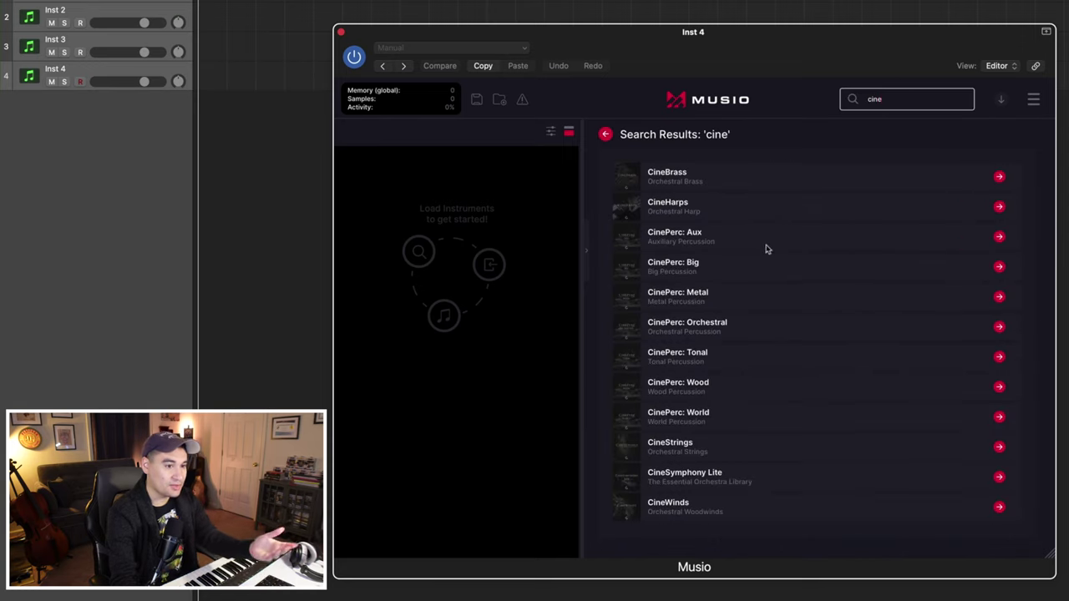
{"action": "left_click", "coordinate": [709, 100]}
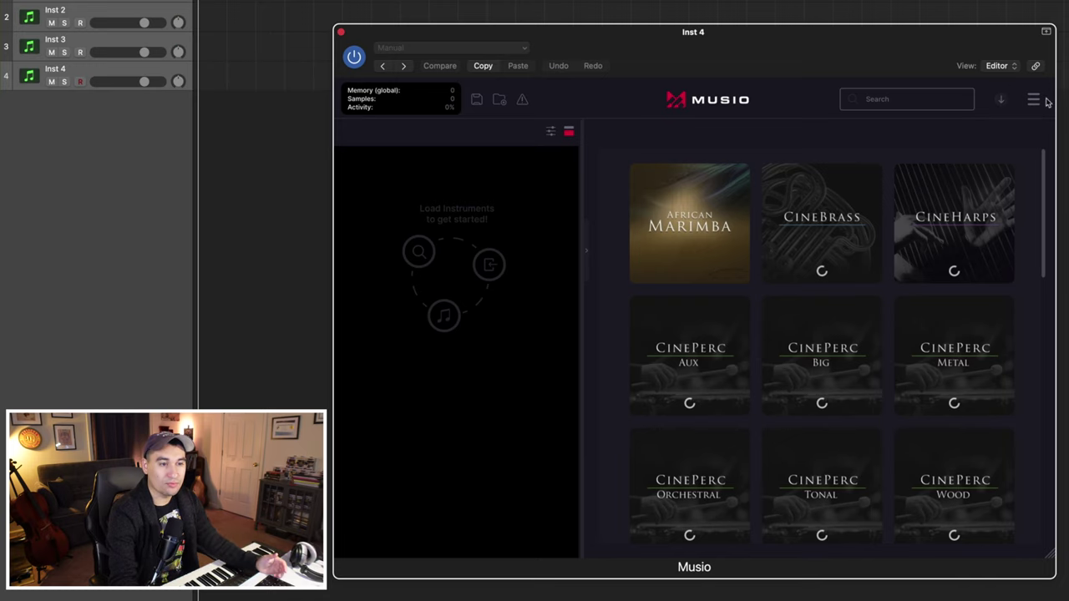
Step: Open Musio's main menu, widen the instrument rack, and hide then restore the library browser
{"action": "left_click", "coordinate": [1035, 100]}
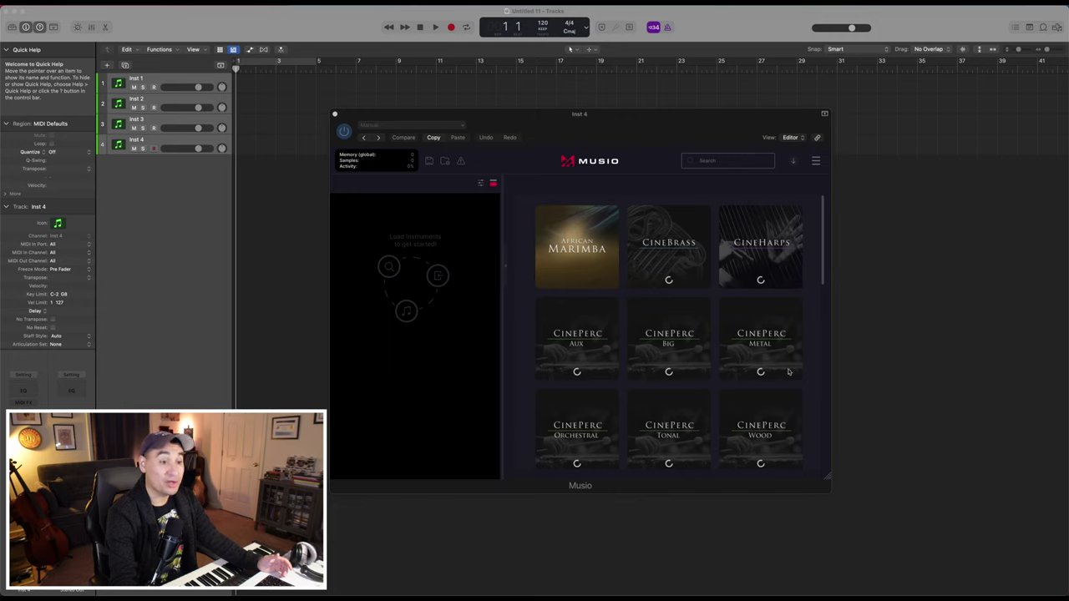
{"action": "scroll", "coordinate": [788, 372], "scroll_direction": "down", "scroll_amount": 4}
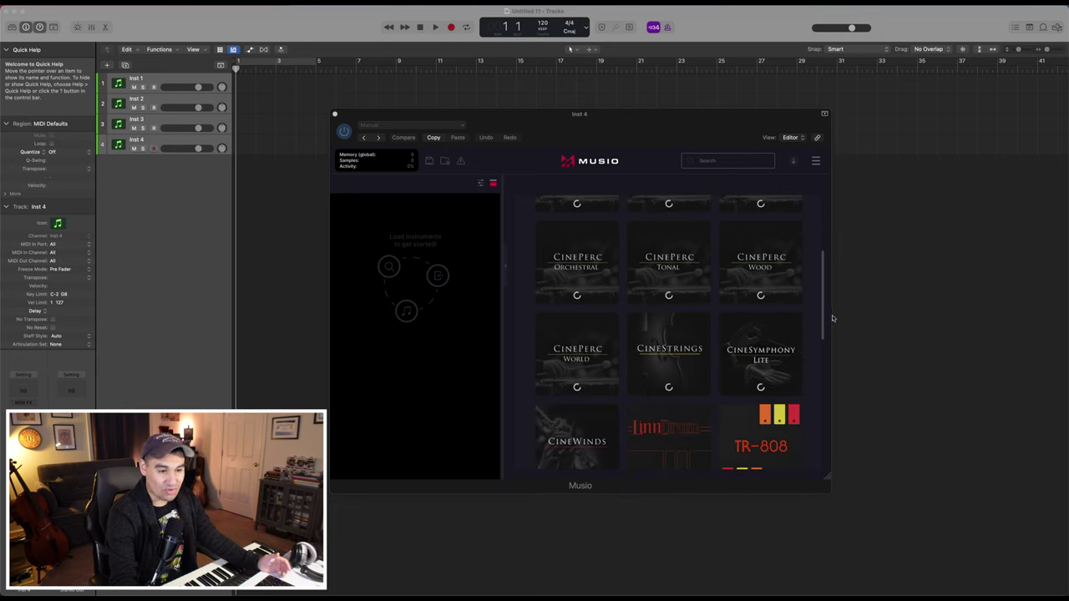
{"action": "scroll", "coordinate": [693, 374], "scroll_direction": "up", "scroll_amount": 4}
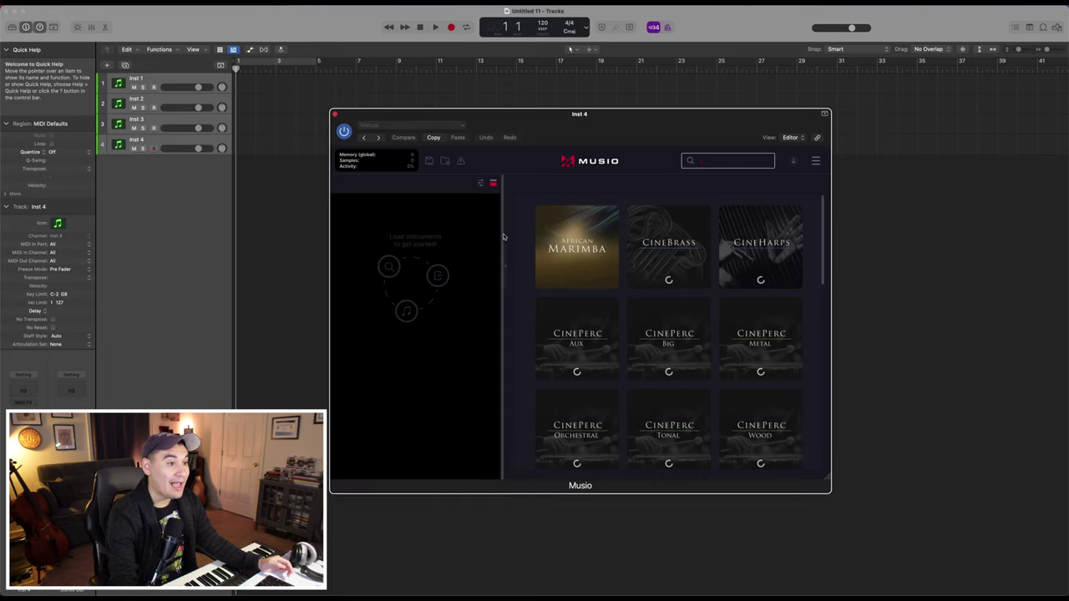
{"action": "left_click_drag", "start_coordinate": [504, 237], "coordinate": [619, 235]}
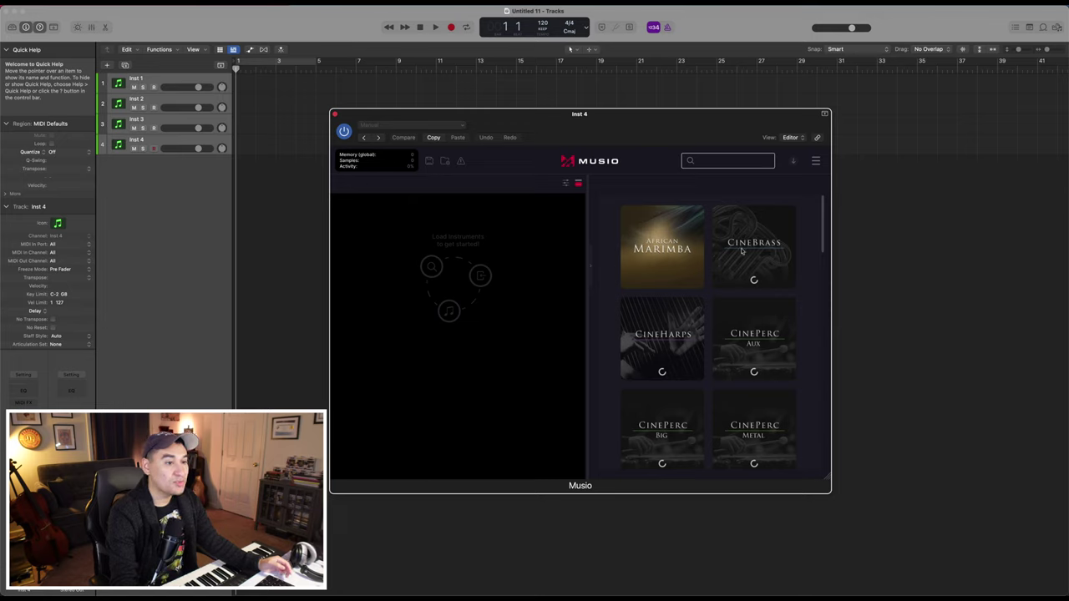
{"action": "left_click", "coordinate": [593, 271]}
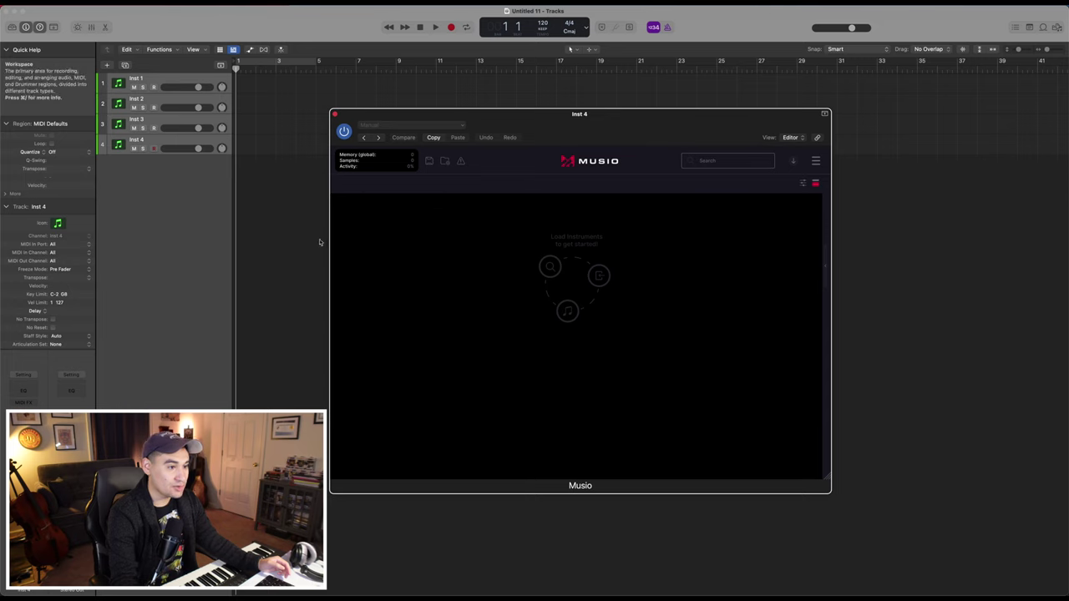
{"action": "left_click", "coordinate": [824, 264]}
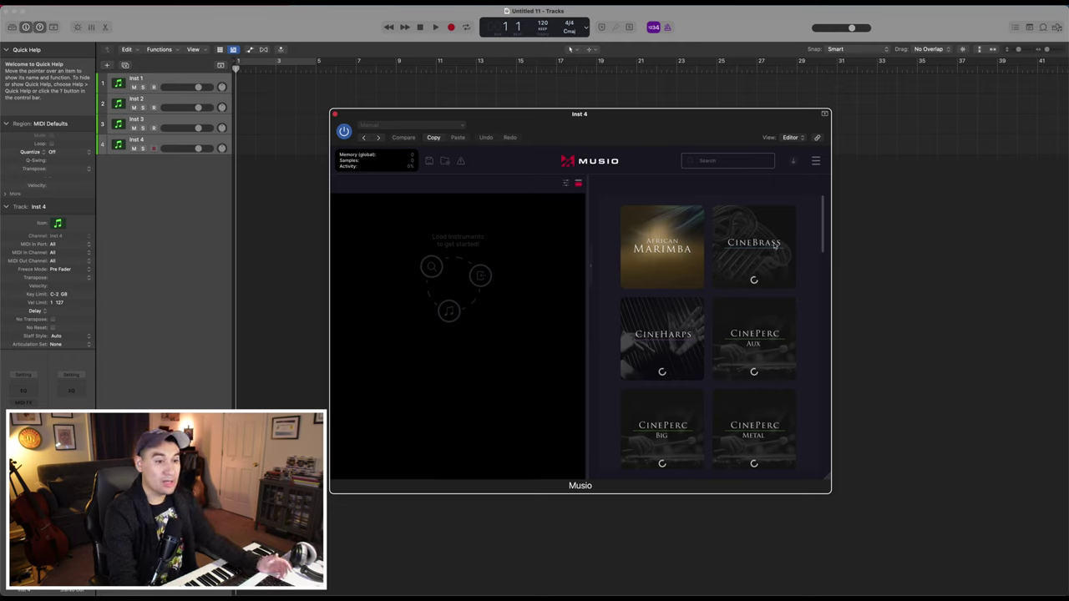
Step: Scroll the Musio library through CinePerc, CineStrings, TR-808, Village Drums and Voxos
{"action": "scroll", "coordinate": [789, 356], "scroll_direction": "down", "scroll_amount": 3}
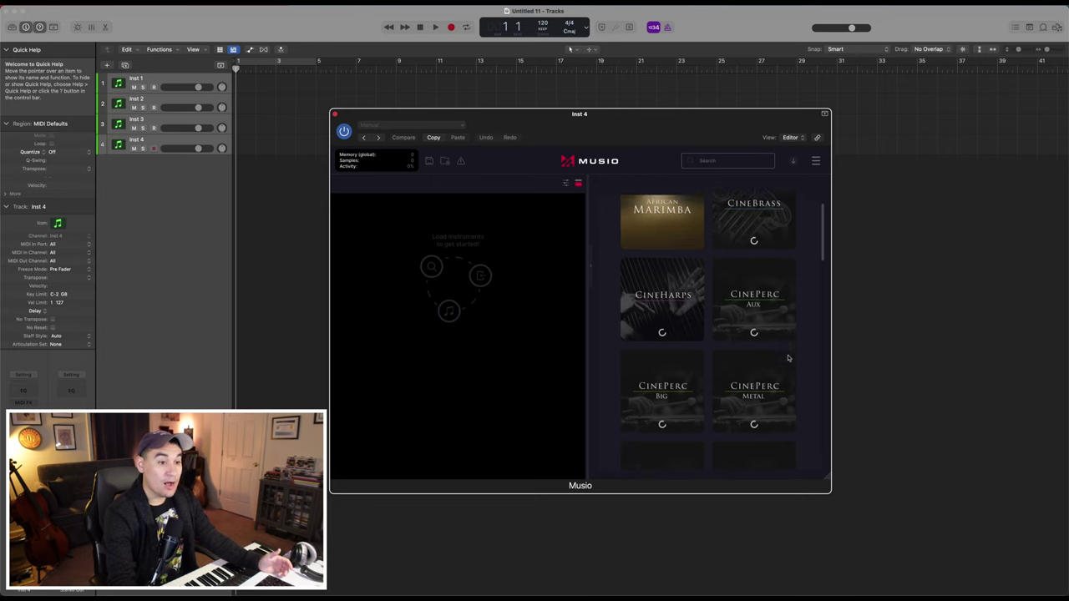
{"action": "scroll", "coordinate": [788, 357], "scroll_direction": "down", "scroll_amount": 1}
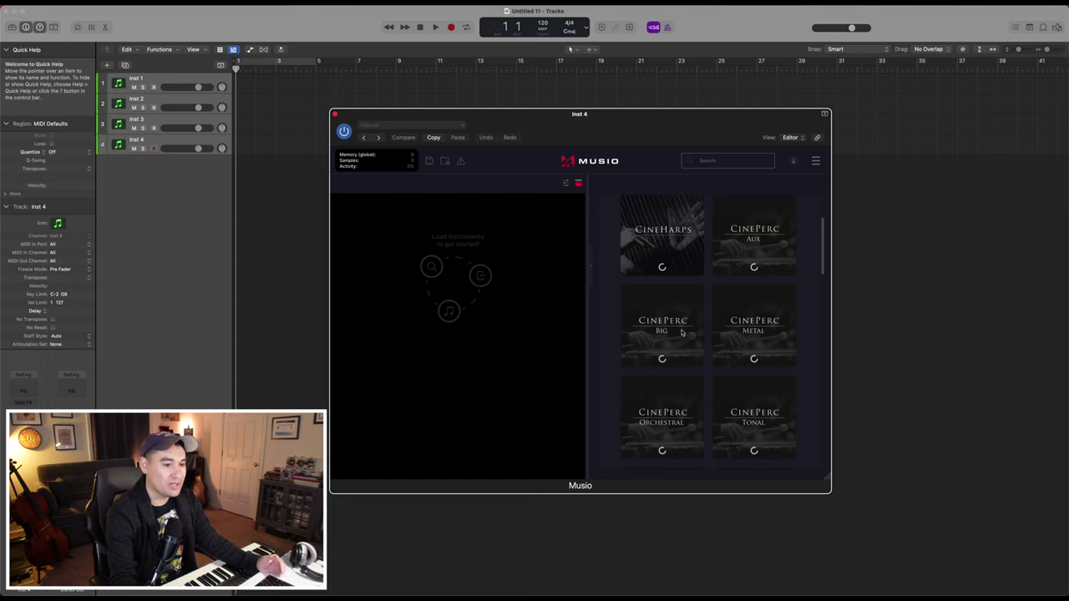
{"action": "scroll", "coordinate": [770, 339], "scroll_direction": "down", "scroll_amount": 2}
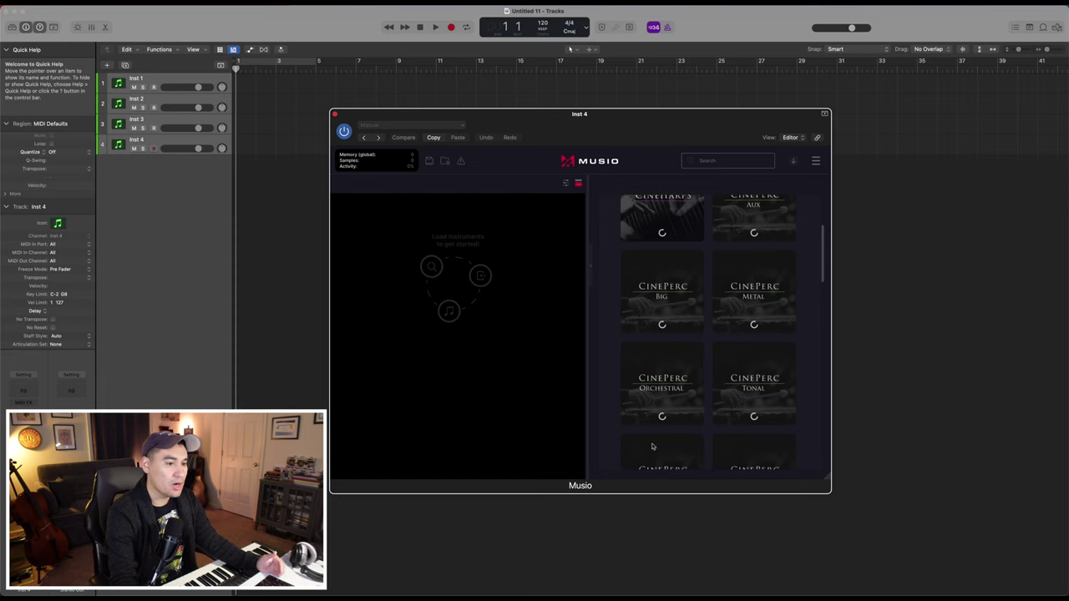
{"action": "scroll", "coordinate": [724, 357], "scroll_direction": "down", "scroll_amount": 6}
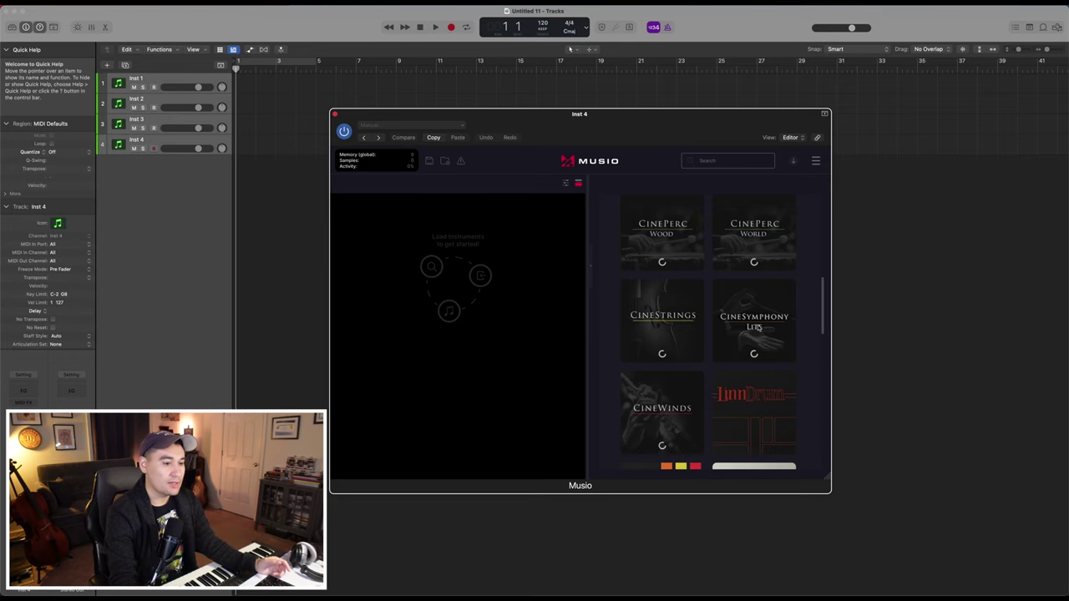
{"action": "scroll", "coordinate": [755, 327], "scroll_direction": "down", "scroll_amount": 3}
{"action": "scroll", "coordinate": [673, 341], "scroll_direction": "down", "scroll_amount": 5}
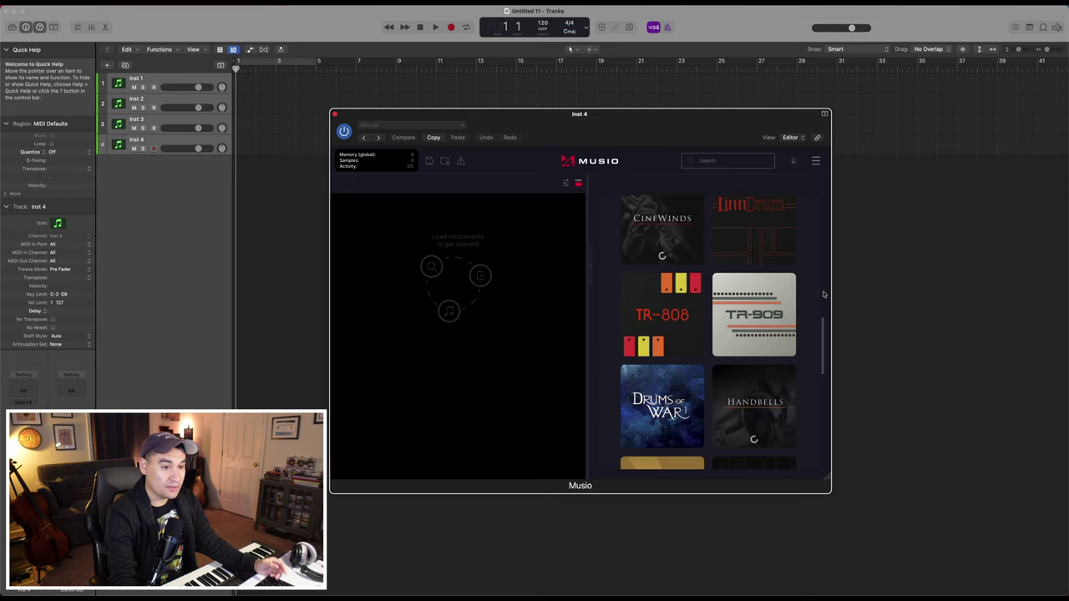
{"action": "scroll", "coordinate": [824, 294], "scroll_direction": "down", "scroll_amount": 4}
{"action": "scroll", "coordinate": [682, 404], "scroll_direction": "down", "scroll_amount": 3}
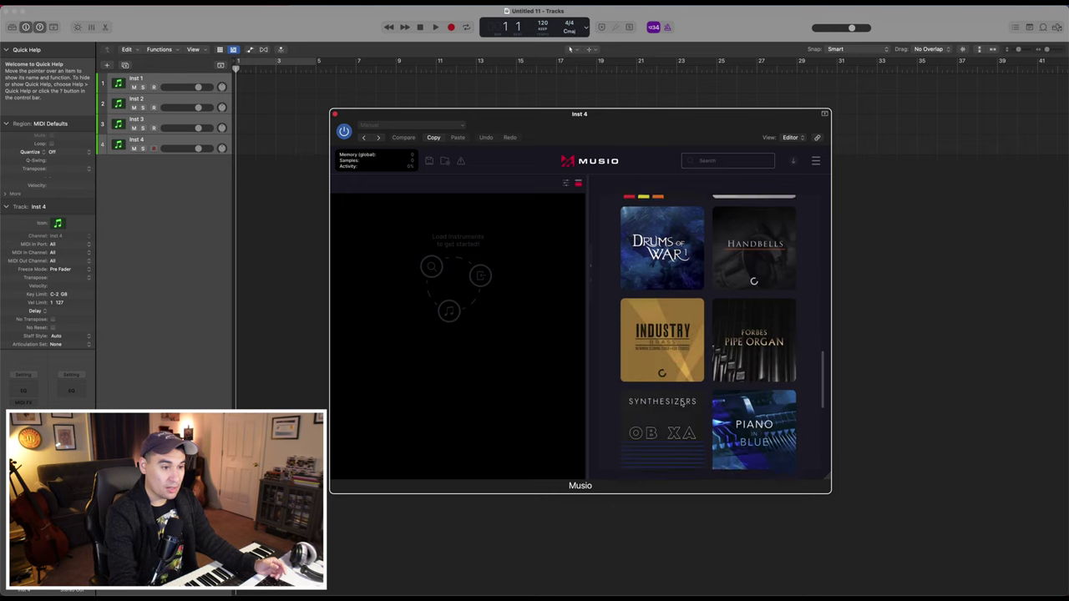
{"action": "scroll", "coordinate": [709, 281], "scroll_direction": "down", "scroll_amount": 2}
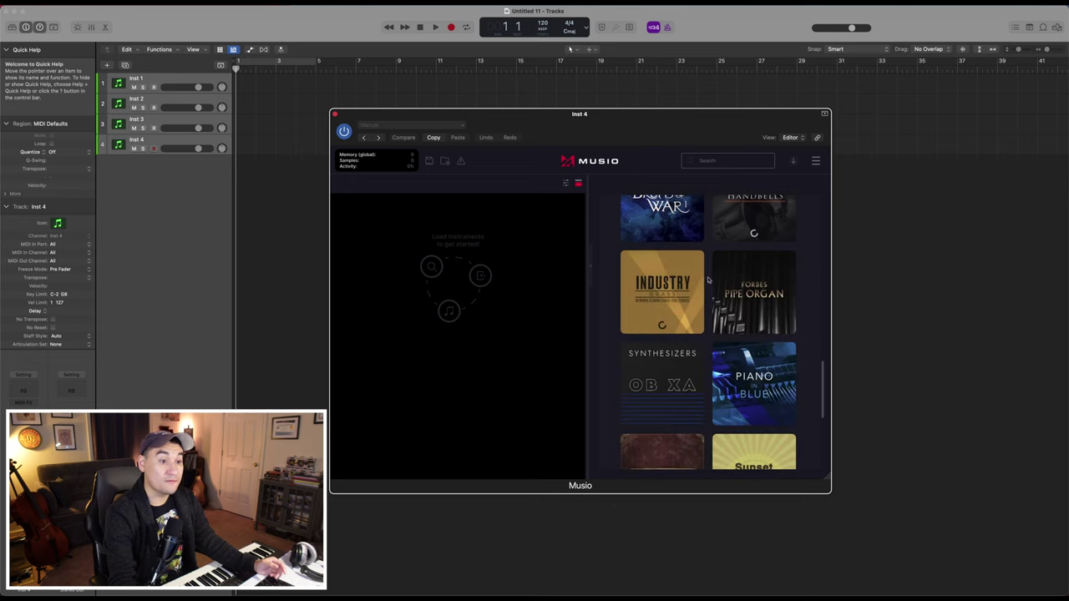
{"action": "scroll", "coordinate": [800, 344], "scroll_direction": "down", "scroll_amount": 4}
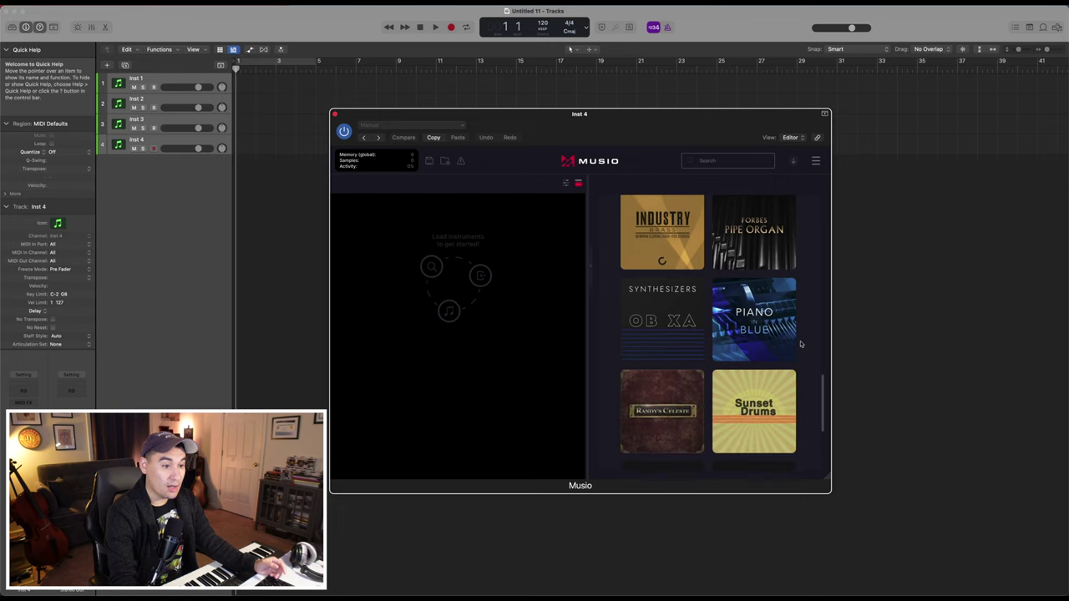
{"action": "scroll", "coordinate": [800, 345], "scroll_direction": "down", "scroll_amount": 6}
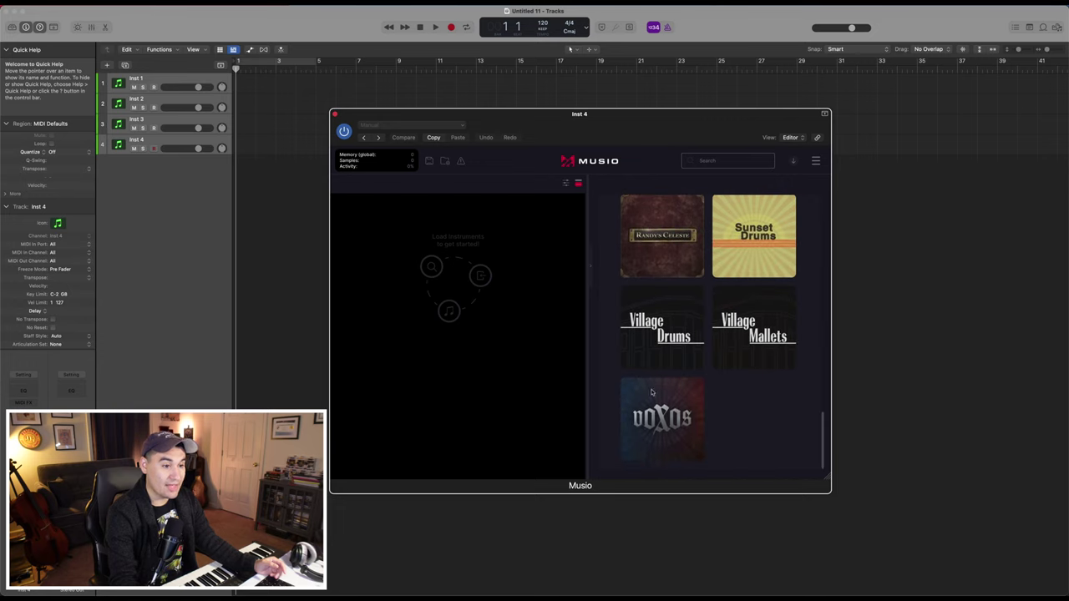
{"action": "scroll", "coordinate": [735, 423], "scroll_direction": "up", "scroll_amount": 15}
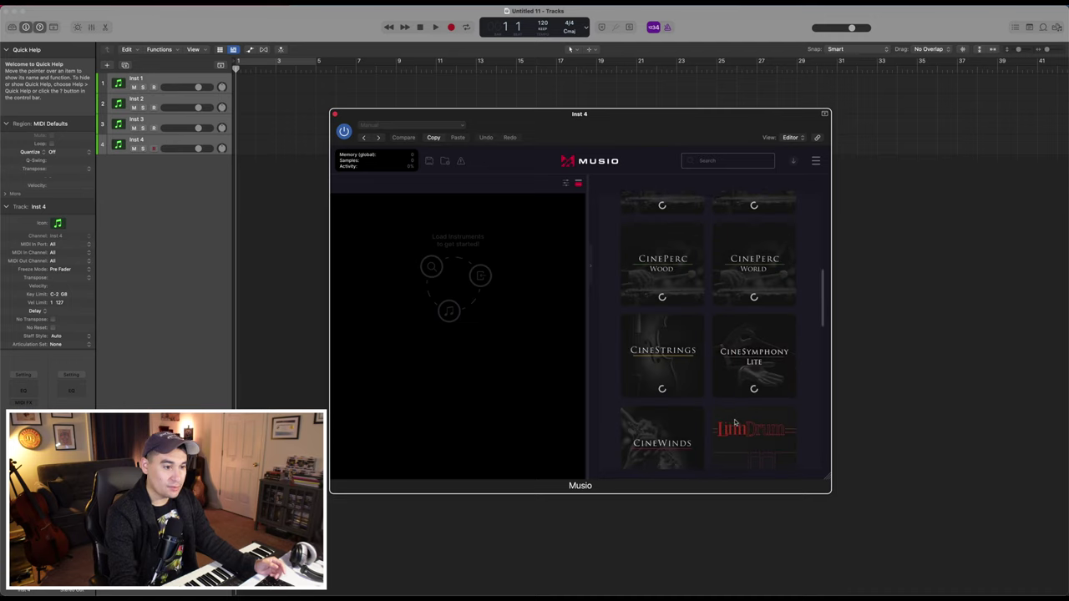
{"action": "left_click", "coordinate": [678, 362]}
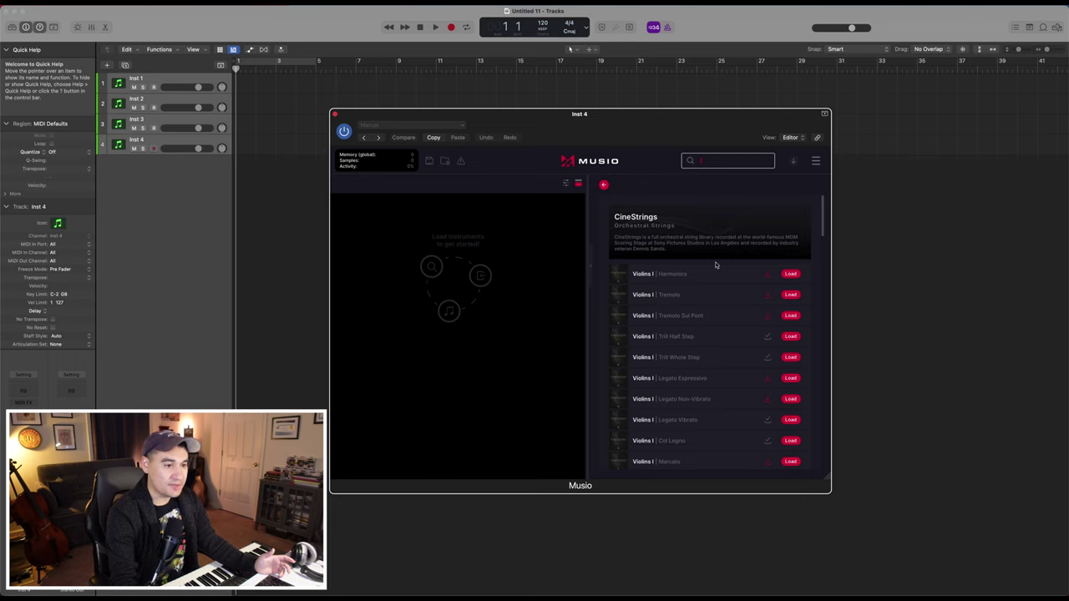
{"action": "scroll", "coordinate": [683, 334], "scroll_direction": "down", "scroll_amount": 2}
{"action": "scroll", "coordinate": [683, 326], "scroll_direction": "down", "scroll_amount": 10}
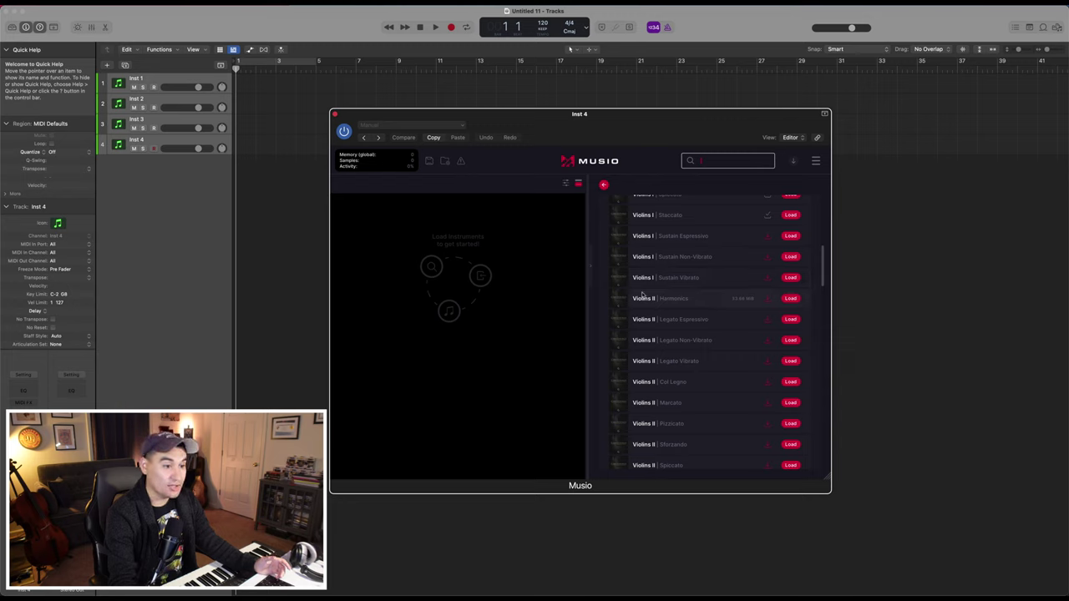
{"action": "scroll", "coordinate": [661, 402], "scroll_direction": "down", "scroll_amount": 8}
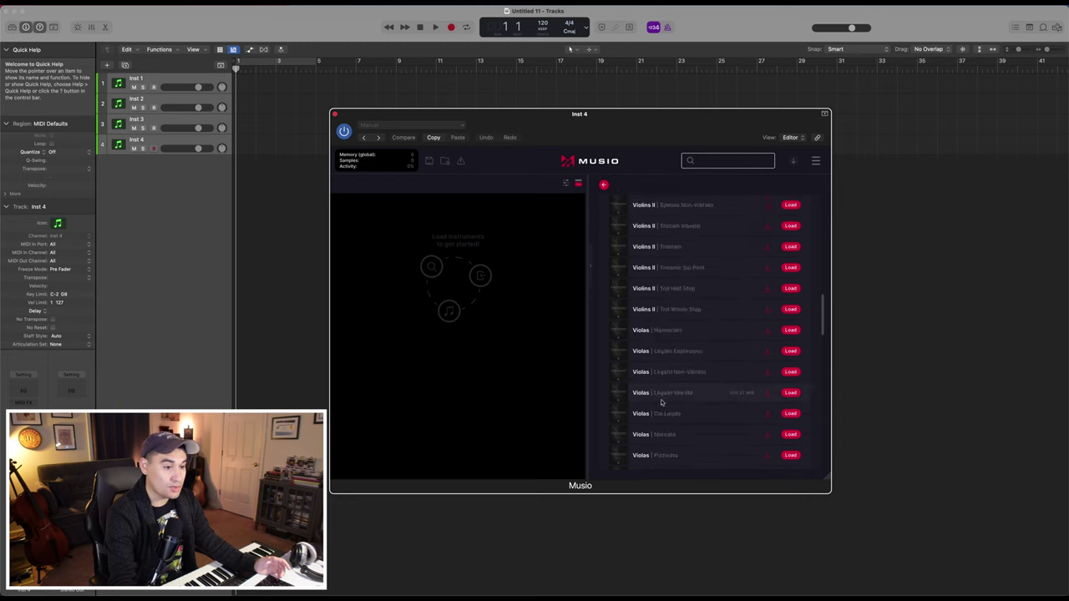
{"action": "scroll", "coordinate": [663, 397], "scroll_direction": "down", "scroll_amount": 2}
{"action": "scroll", "coordinate": [689, 418], "scroll_direction": "down", "scroll_amount": 14}
{"action": "scroll", "coordinate": [676, 444], "scroll_direction": "down", "scroll_amount": 5}
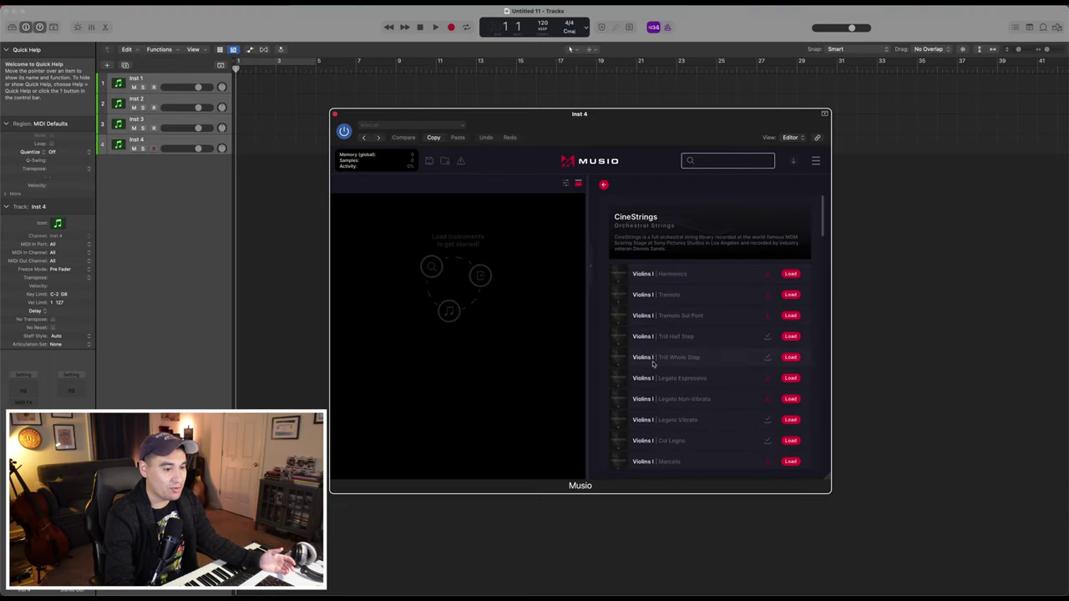
{"action": "scroll", "coordinate": [660, 437], "scroll_direction": "down", "scroll_amount": 3}
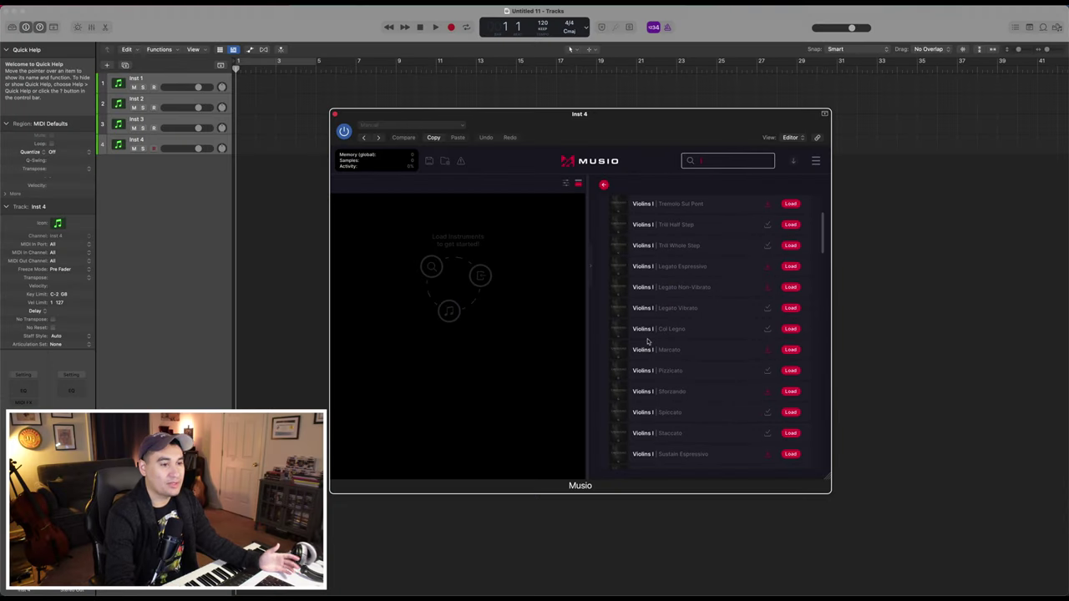
{"action": "scroll", "coordinate": [650, 342], "scroll_direction": "down", "scroll_amount": 5}
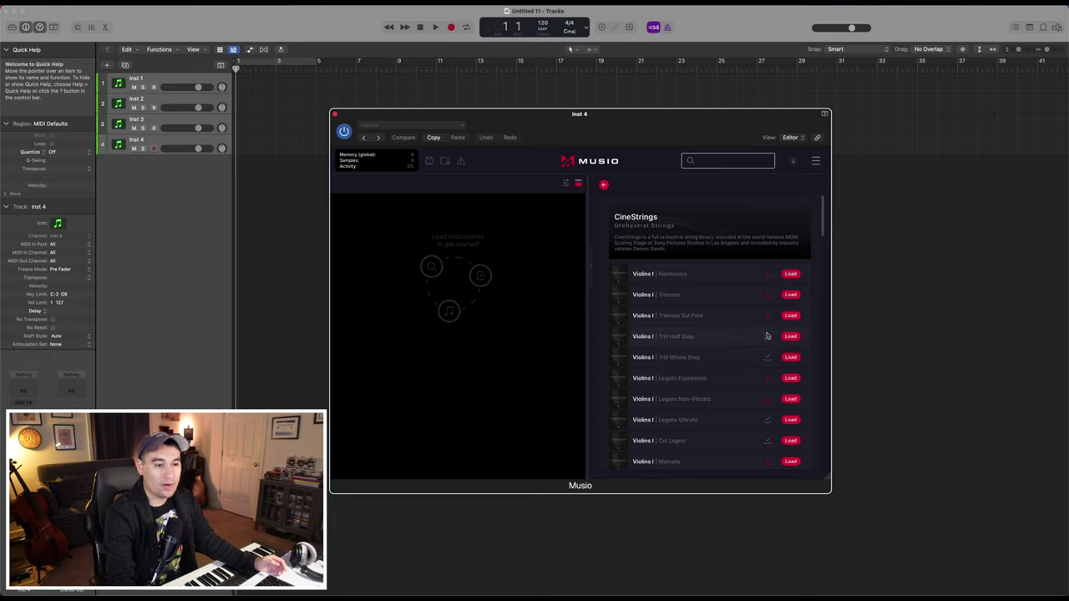
{"action": "scroll", "coordinate": [784, 336], "scroll_direction": "down", "scroll_amount": 3}
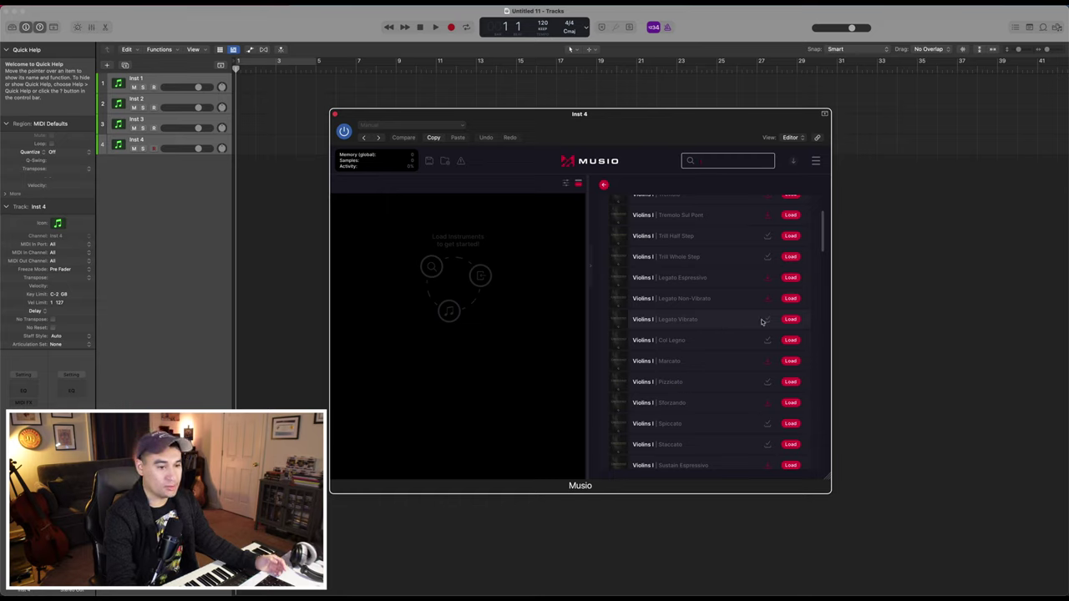
Step: Load Violins I Legato Vibrato, Spiccato, Staccato, Pizzicato, Col Legno, Trill Whole Step and Trill Half Step
{"action": "left_click", "coordinate": [791, 320]}
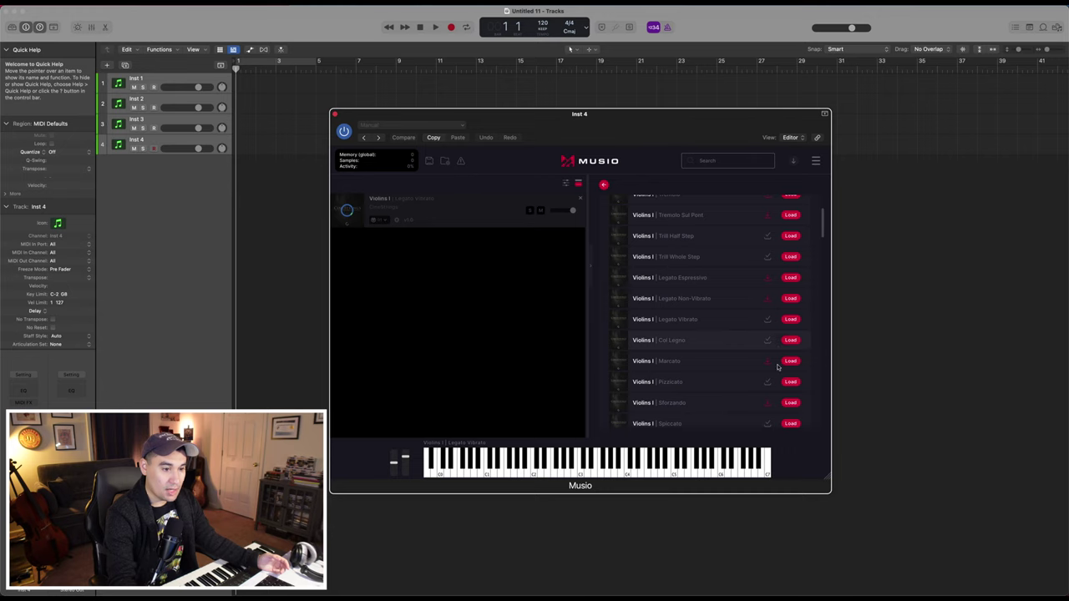
{"action": "scroll", "coordinate": [778, 367], "scroll_direction": "down", "scroll_amount": 3}
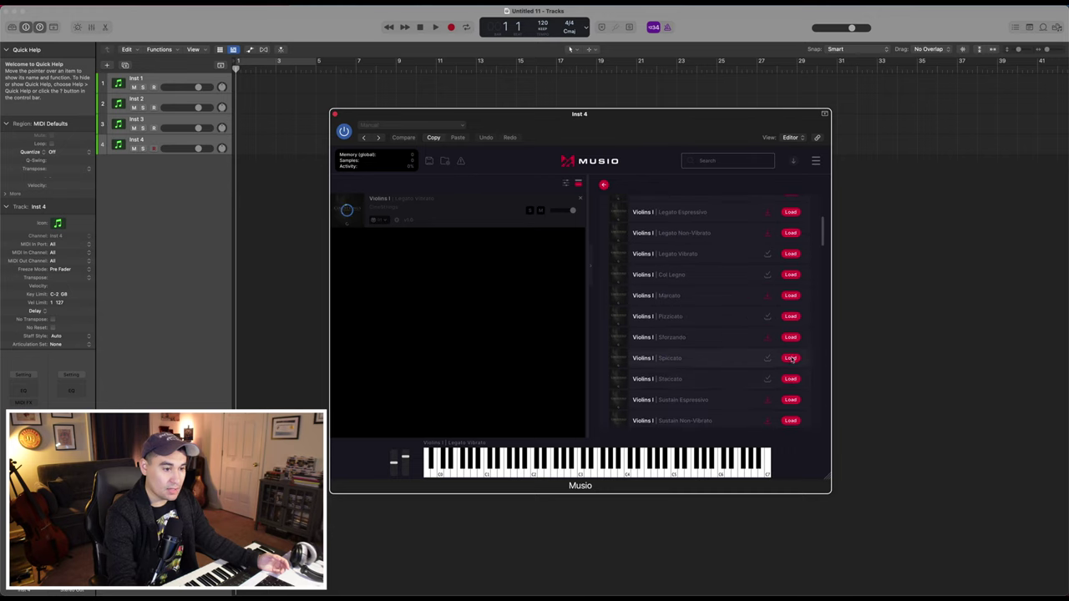
{"action": "left_click", "coordinate": [791, 358]}
{"action": "left_click", "coordinate": [791, 379]}
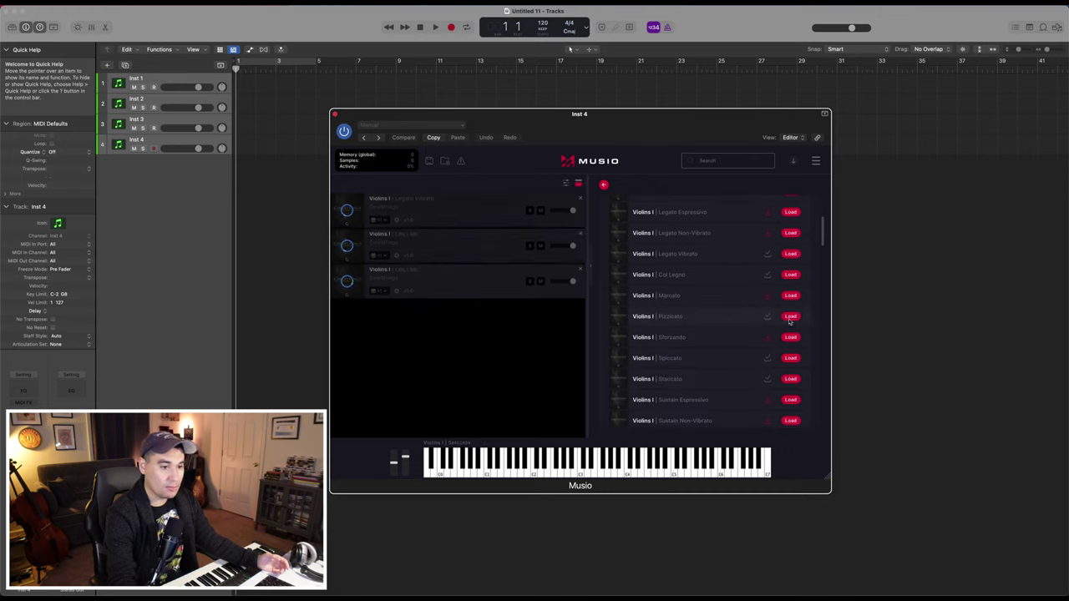
{"action": "left_click", "coordinate": [791, 318]}
{"action": "left_click", "coordinate": [791, 275]}
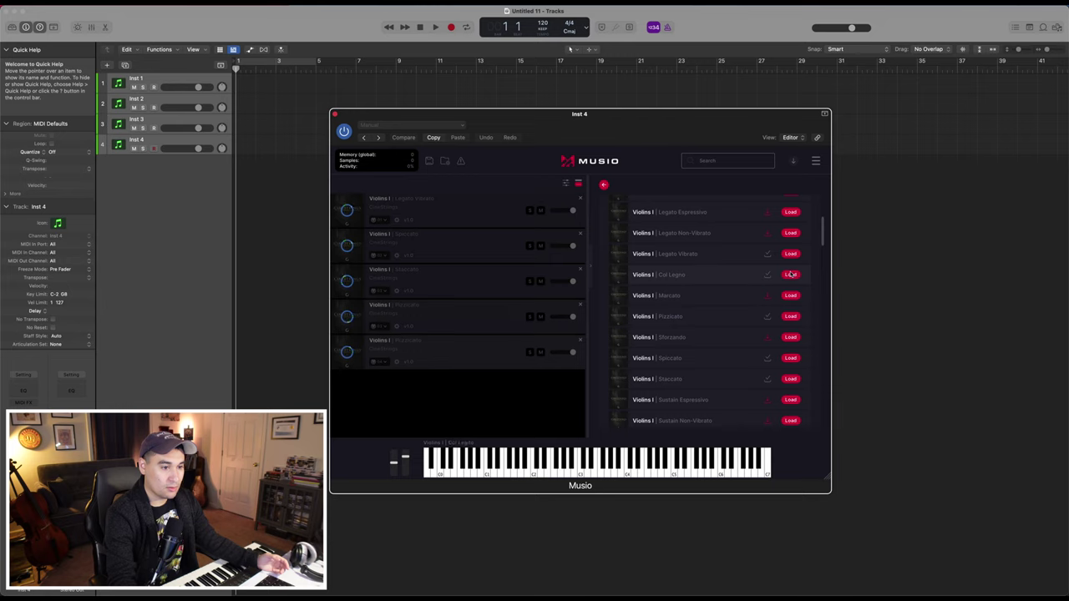
{"action": "scroll", "coordinate": [791, 274], "scroll_direction": "up", "scroll_amount": 5}
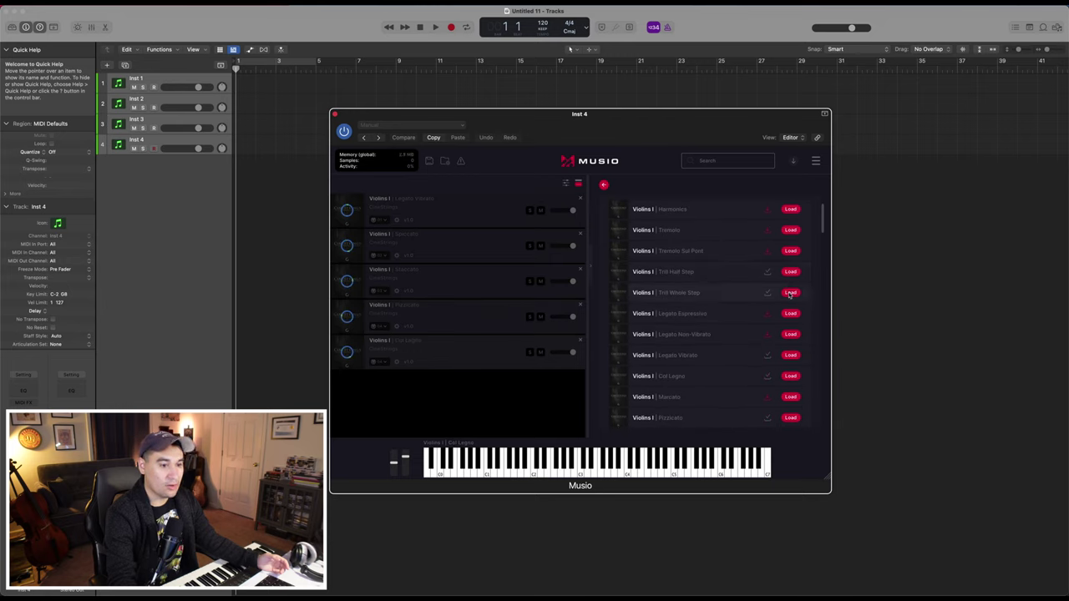
{"action": "left_click", "coordinate": [790, 293]}
{"action": "left_click", "coordinate": [790, 272]}
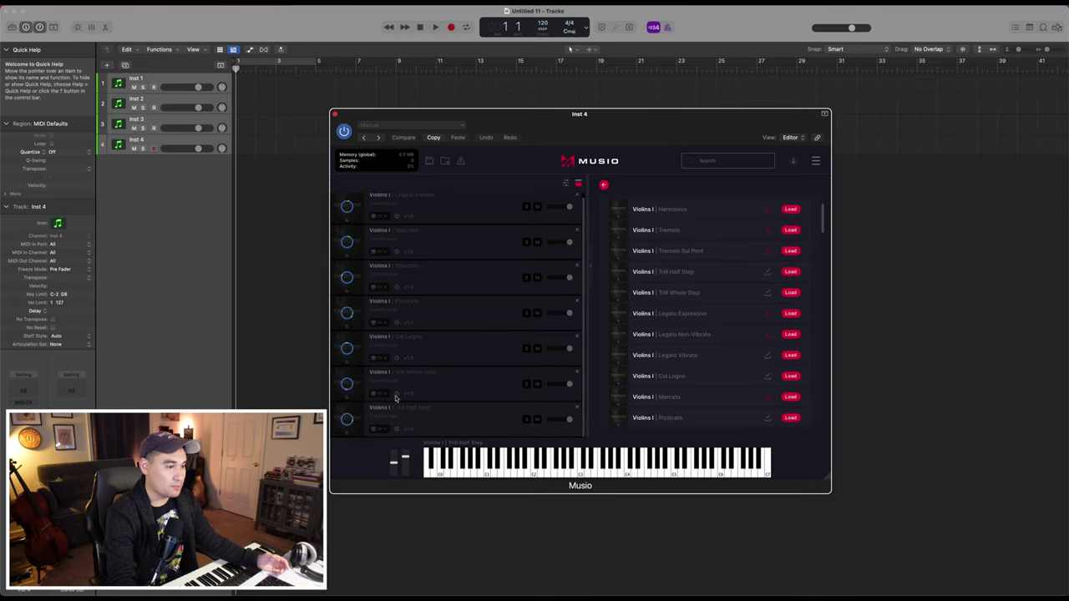